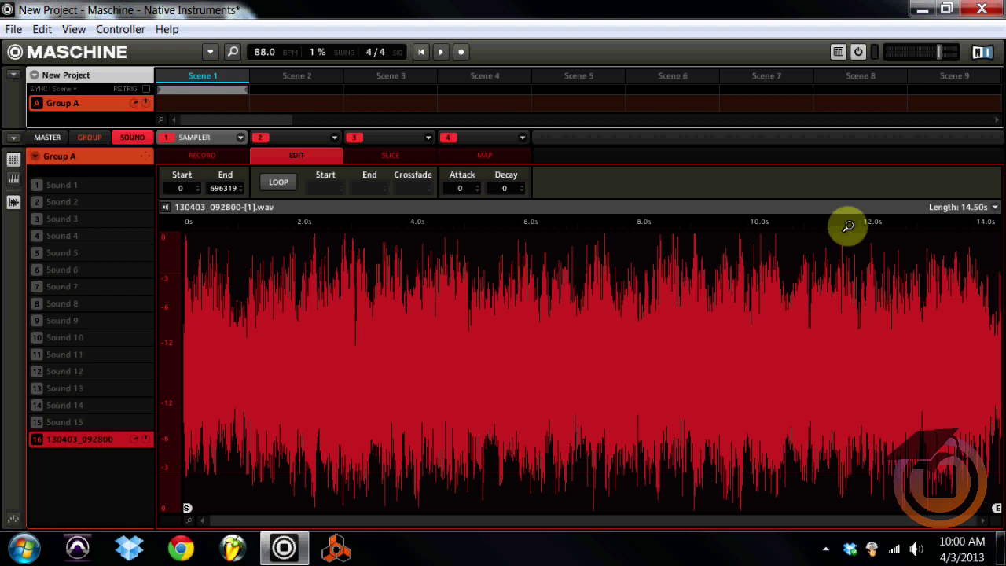
Trim slot 16's sample to bar 1, from Start 1992 to End 144007.
{"action": "key", "text": "space"}
{"action": "left_click_drag", "start_coordinate": [847, 226], "coordinate": [848, 226]}
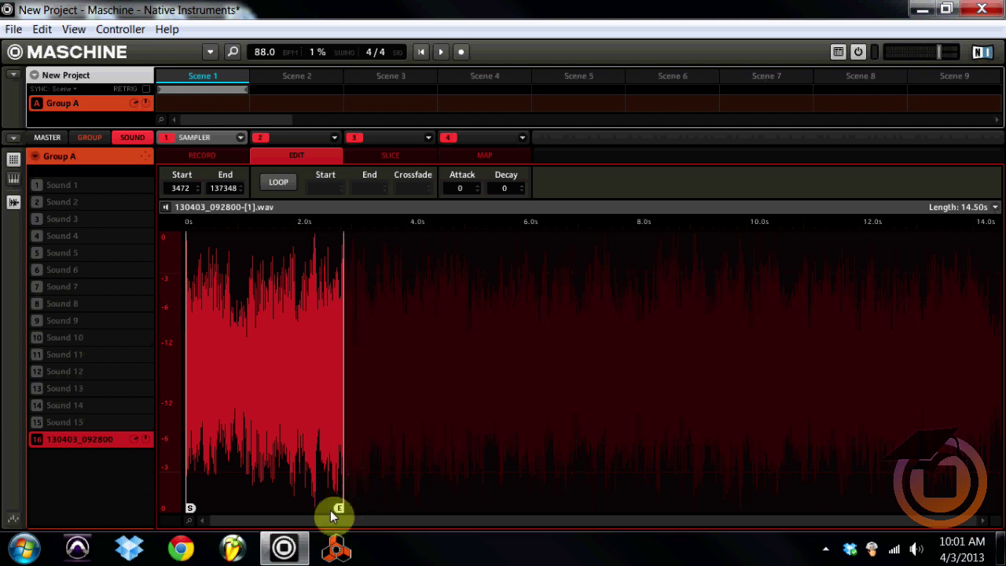
{"action": "mouse_move", "coordinate": [338, 508]}
{"action": "left_mouse_down"}
{"action": "mouse_move", "coordinate": [399, 506]}
{"action": "mouse_move", "coordinate": [328, 503]}
{"action": "mouse_move", "coordinate": [345, 510]}
{"action": "left_mouse_up"}
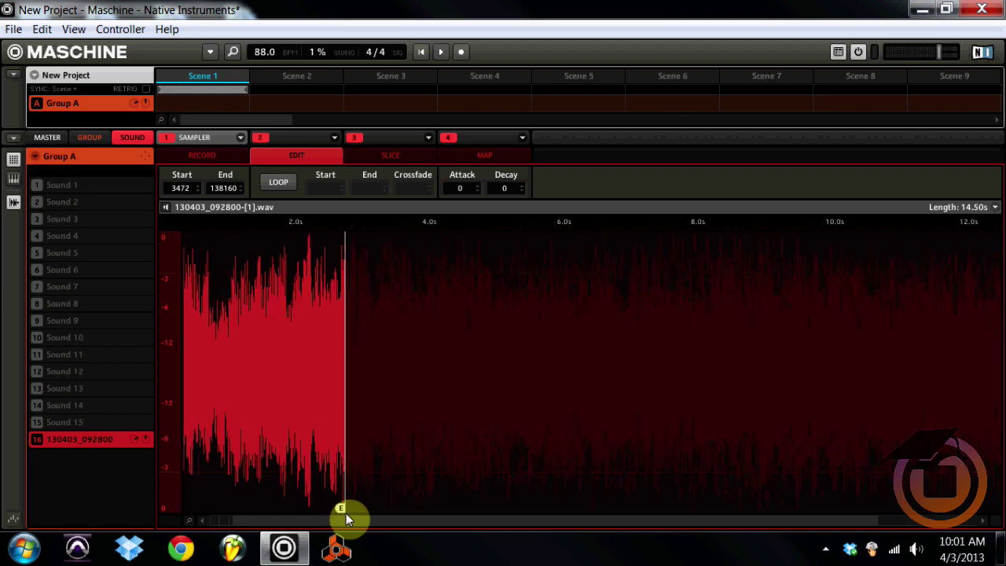
{"action": "scroll", "coordinate": [346, 514], "scroll_direction": "up", "scroll_amount": 2}
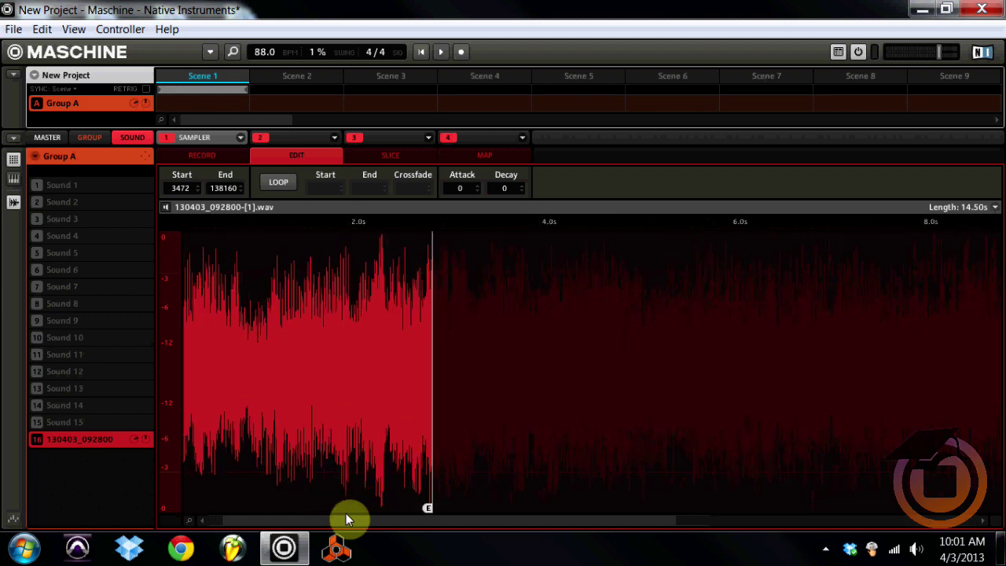
{"action": "scroll", "coordinate": [346, 514], "scroll_direction": "up", "scroll_amount": 1}
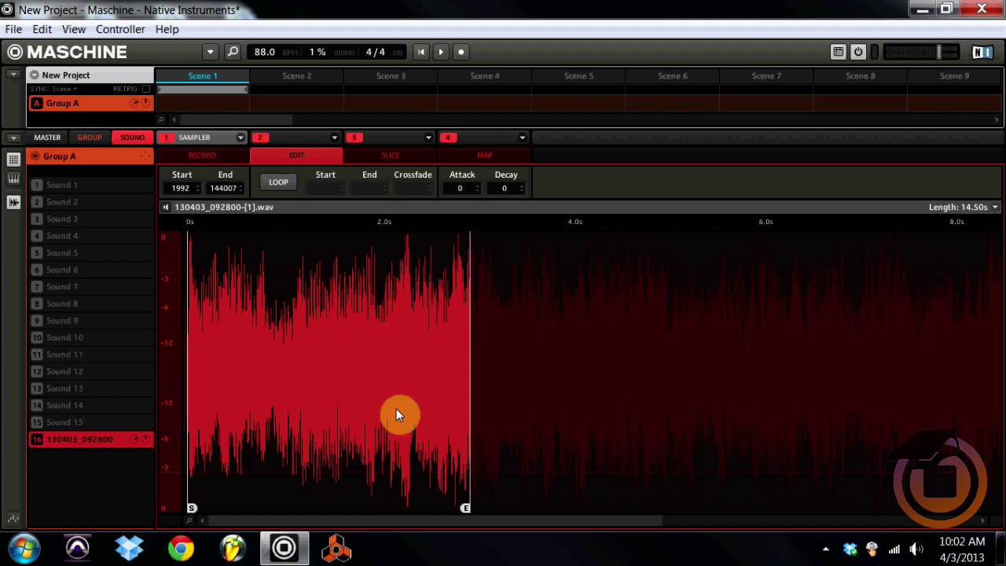
Copy the sound on slot 16 and paste it into empty slot 15.
{"action": "right_click", "coordinate": [99, 437]}
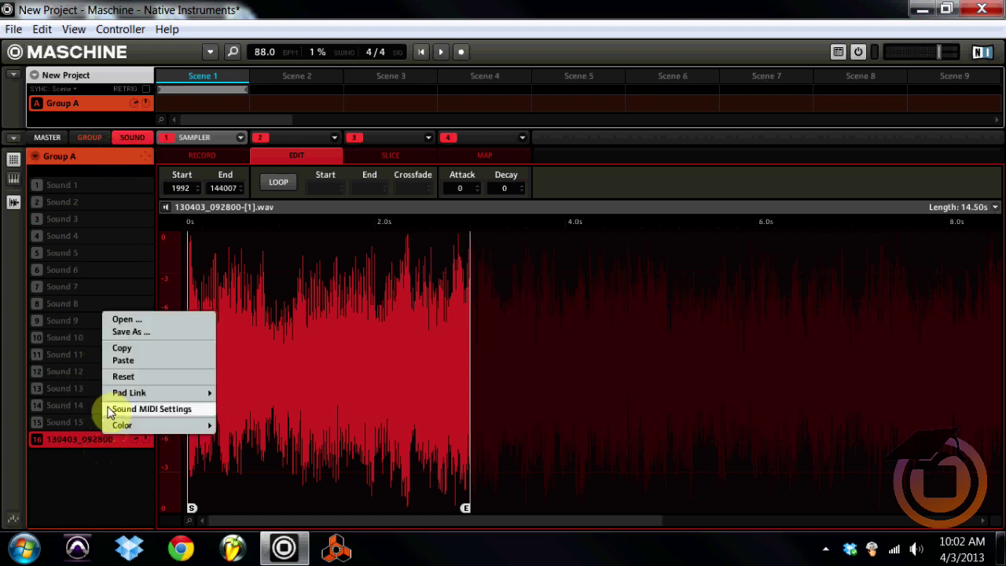
{"action": "left_click", "coordinate": [121, 350]}
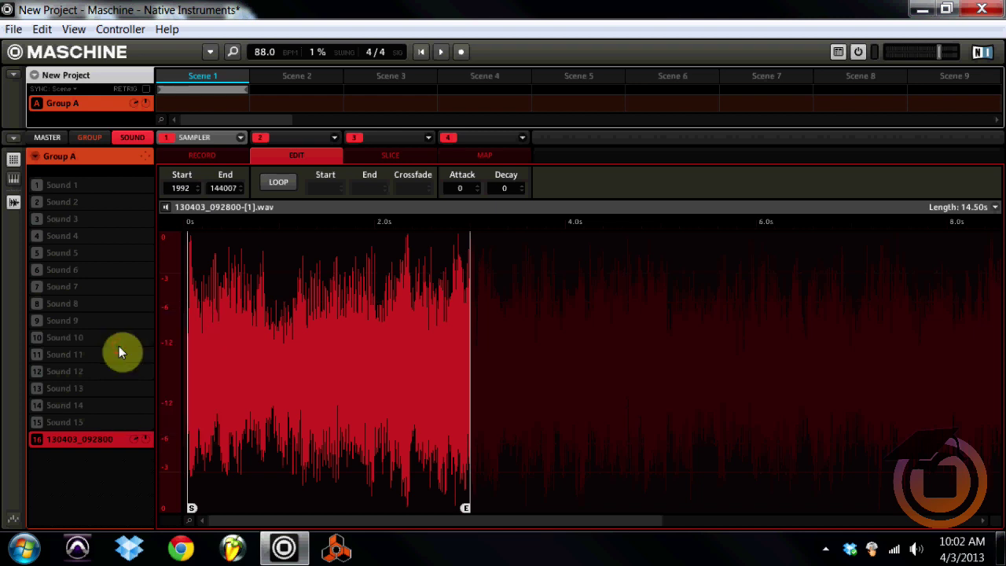
{"action": "left_click", "coordinate": [83, 424]}
{"action": "right_click", "coordinate": [84, 425]}
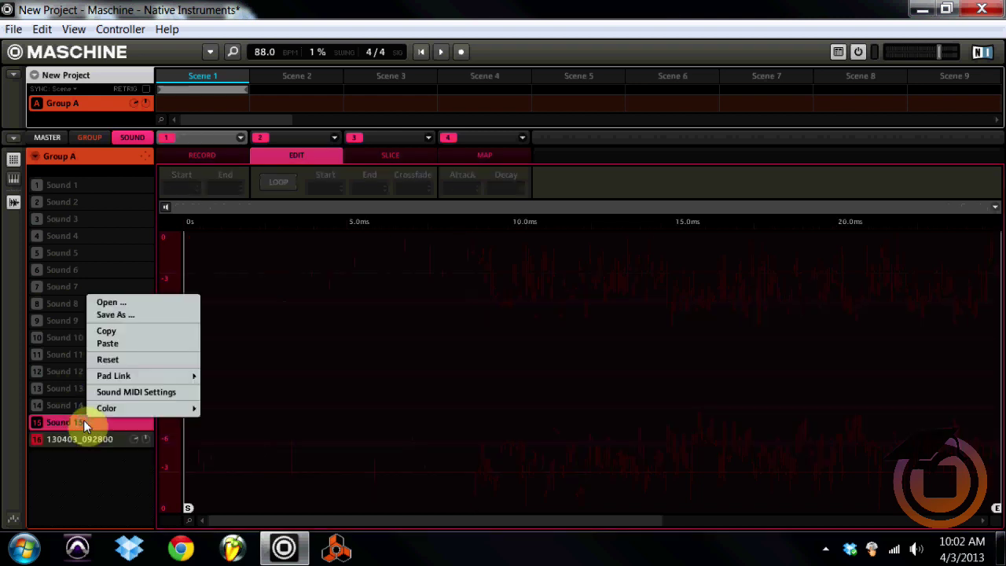
{"action": "left_click", "coordinate": [104, 343]}
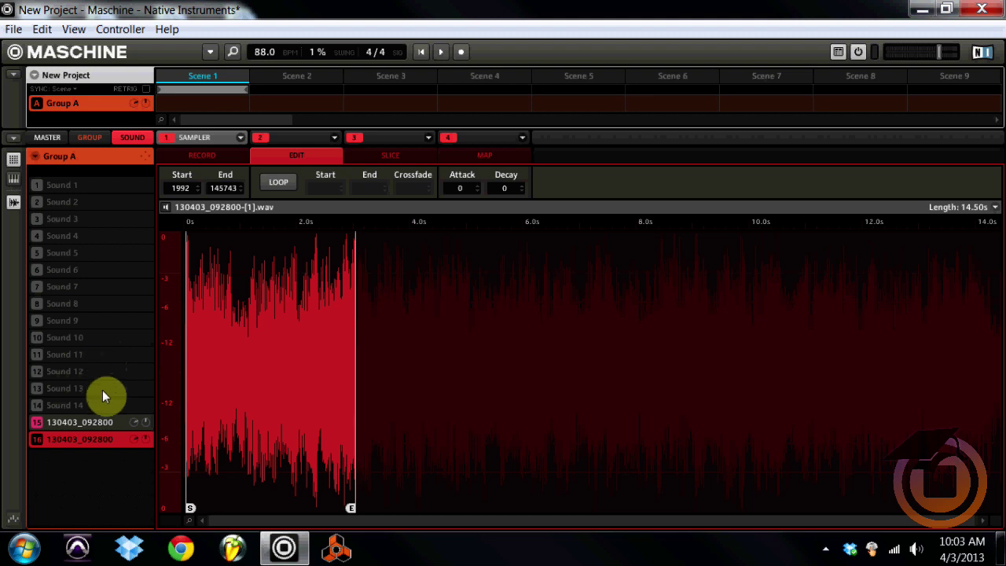
Copy slot 15's bar-4 sound (440098–580806) into slot 1, then check slots 15 and 16.
{"action": "left_click", "coordinate": [106, 422]}
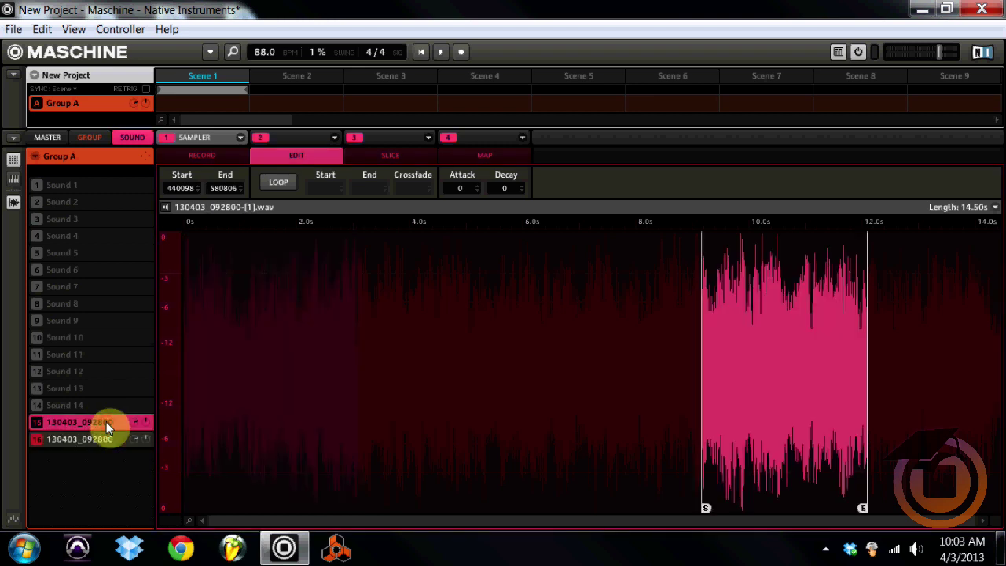
{"action": "right_click", "coordinate": [106, 422]}
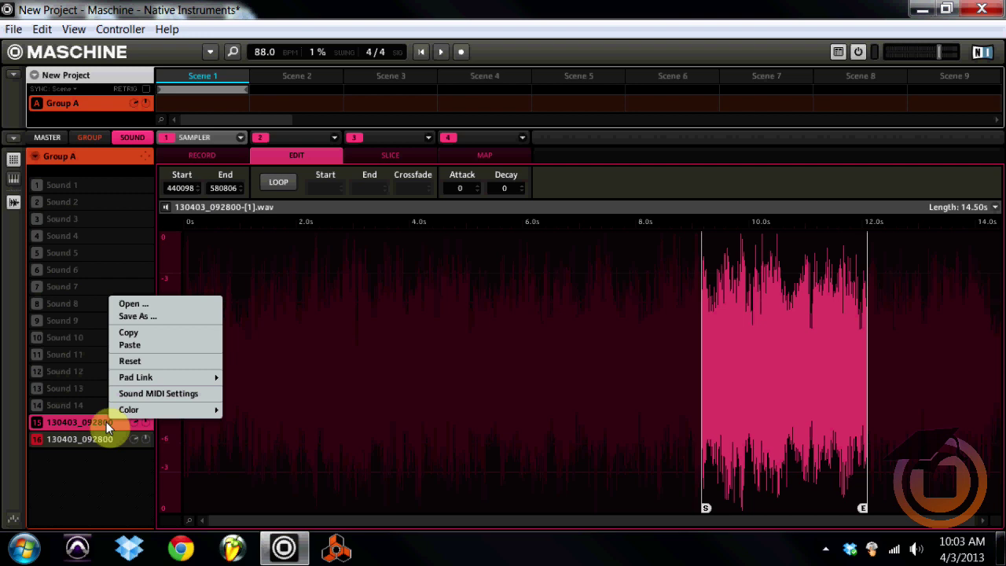
{"action": "left_click", "coordinate": [132, 334]}
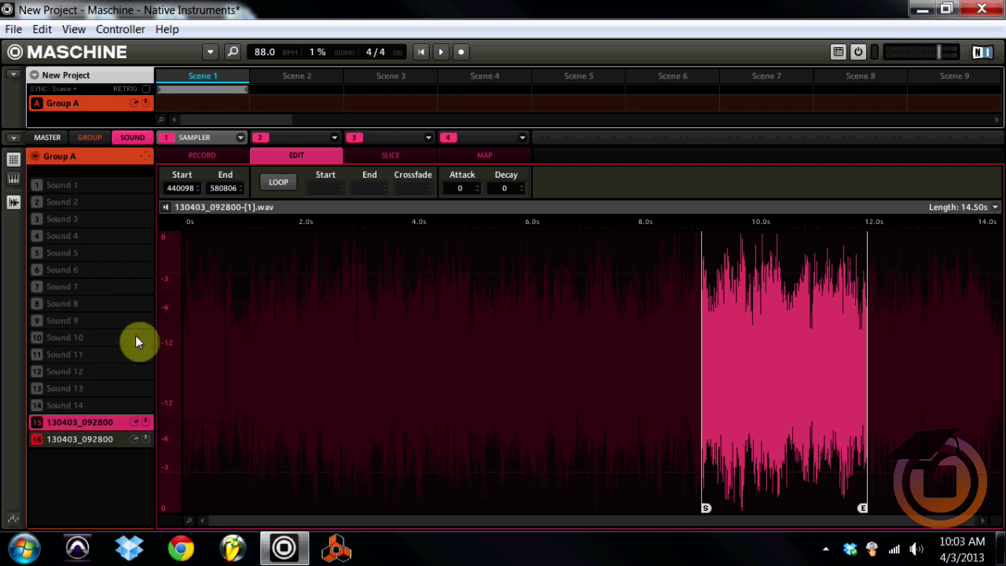
{"action": "right_click", "coordinate": [96, 185]}
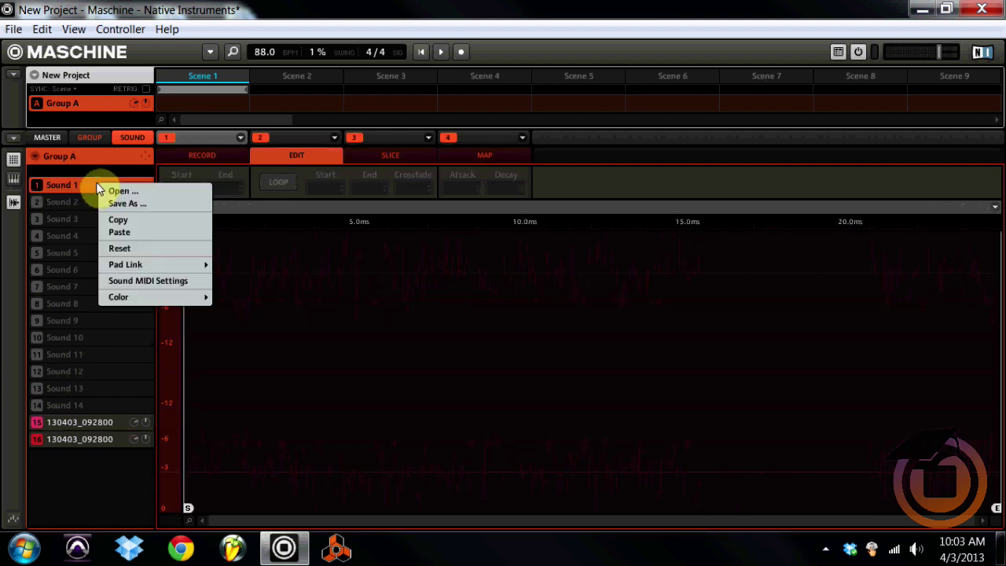
{"action": "left_click", "coordinate": [119, 232]}
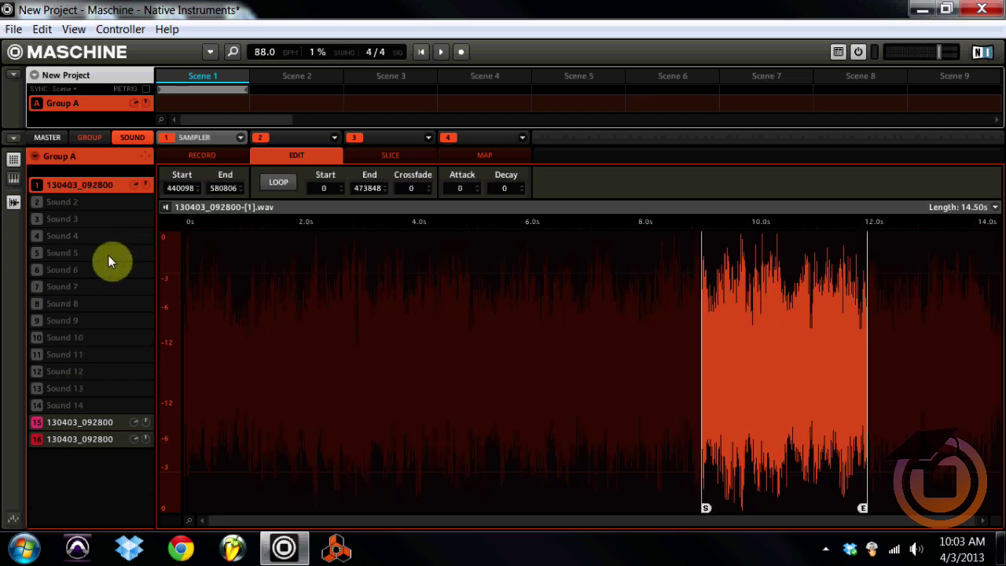
{"action": "left_click", "coordinate": [88, 426]}
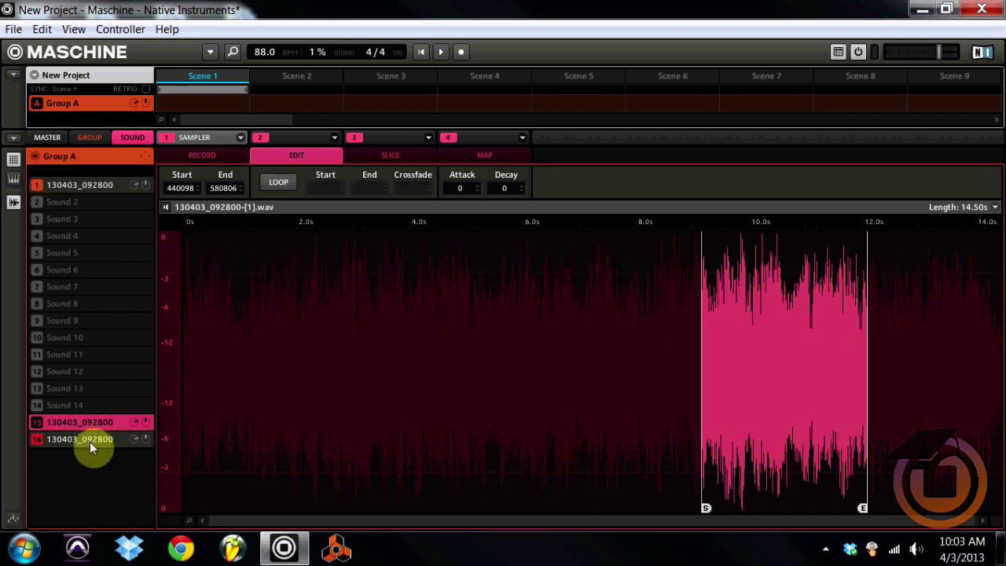
{"action": "left_click", "coordinate": [92, 441]}
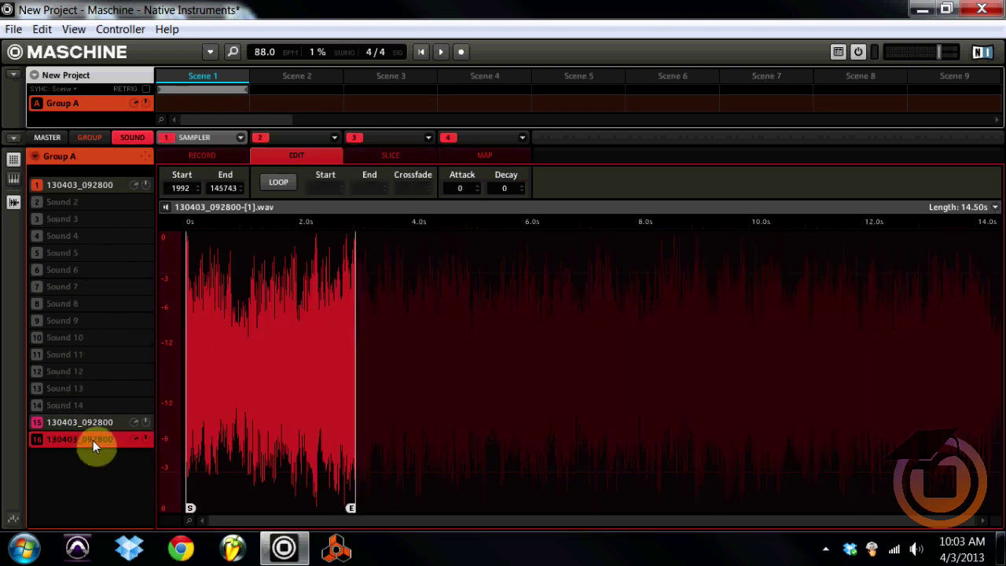
Truncate the samples on slots 16 and 15 to their marked regions.
{"action": "left_click", "coordinate": [990, 208]}
{"action": "left_click", "coordinate": [960, 215]}
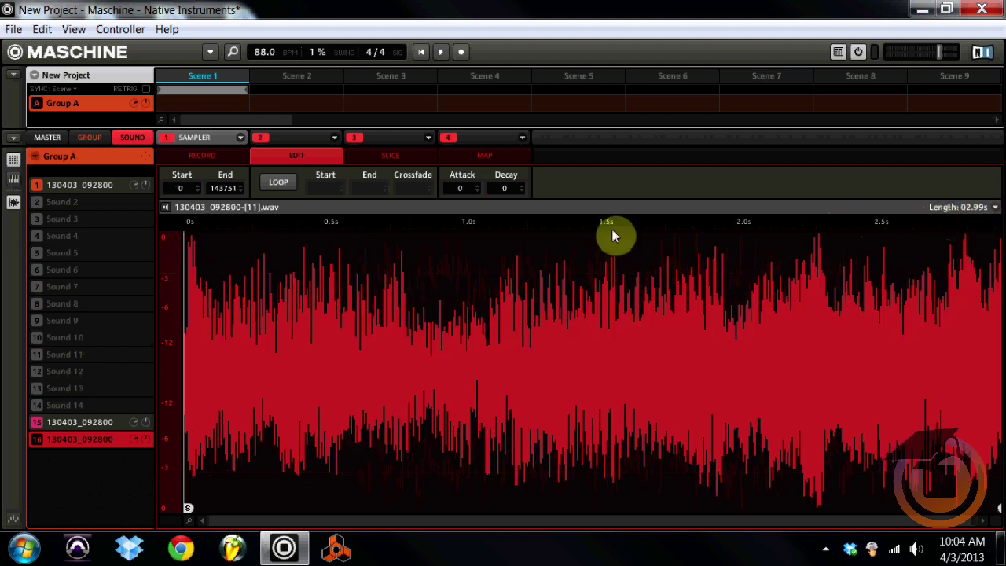
{"action": "left_click", "coordinate": [49, 424]}
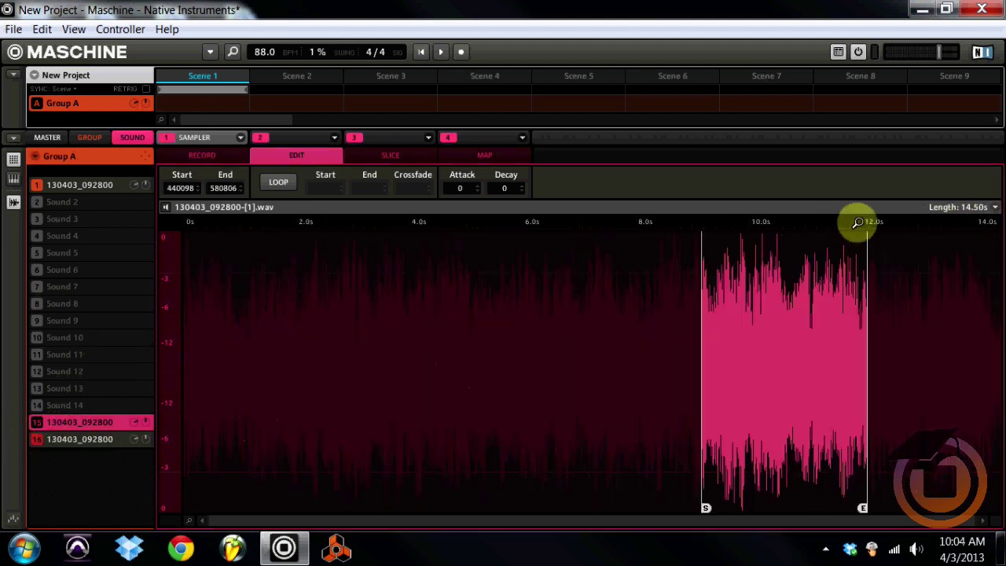
{"action": "left_click", "coordinate": [995, 208]}
{"action": "left_click", "coordinate": [979, 215]}
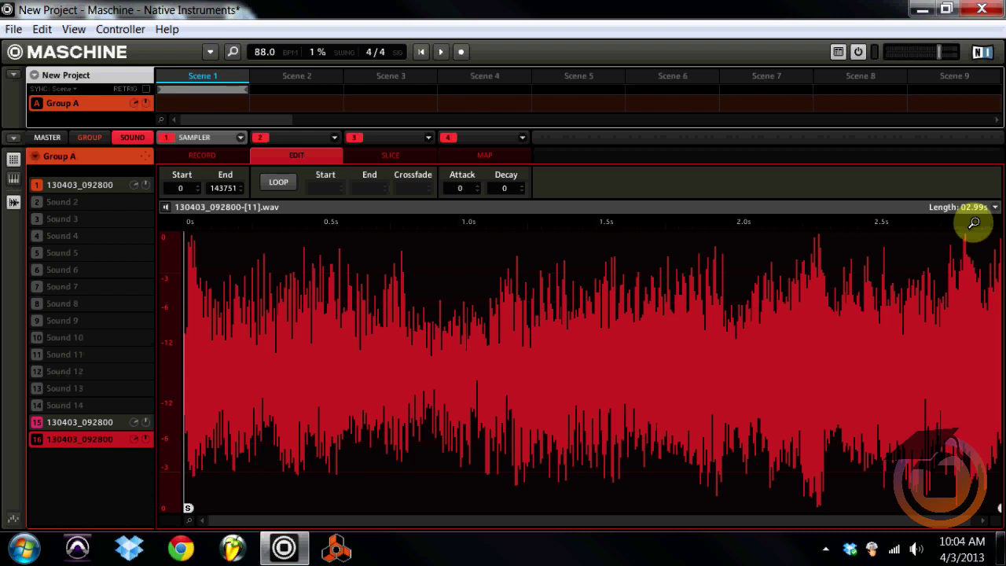
Play and stop the 88 BPM project to hear the cropped 2.99-second slot 16 sample.
{"action": "key", "text": "space"}
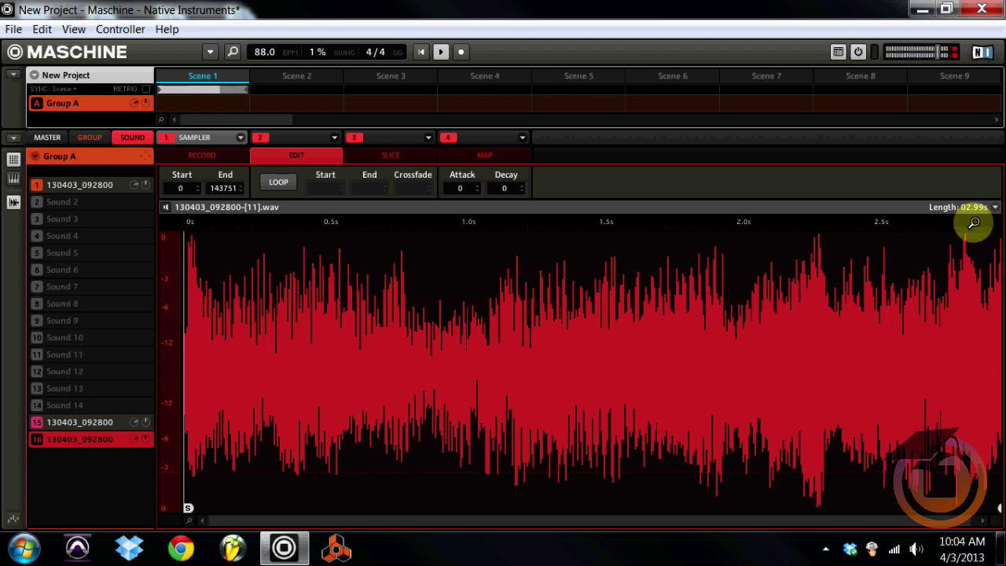
{"action": "key", "text": "space"}
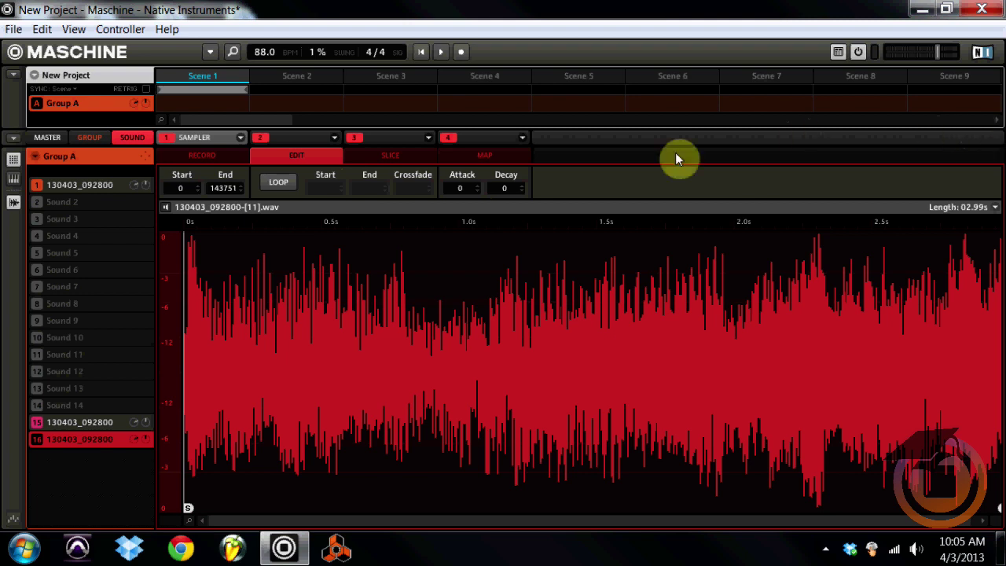
Configure Timestretch for slot 16: Beat mode, New BPM 88, 1 Bar length, Tune +5.
{"action": "left_click", "coordinate": [987, 208]}
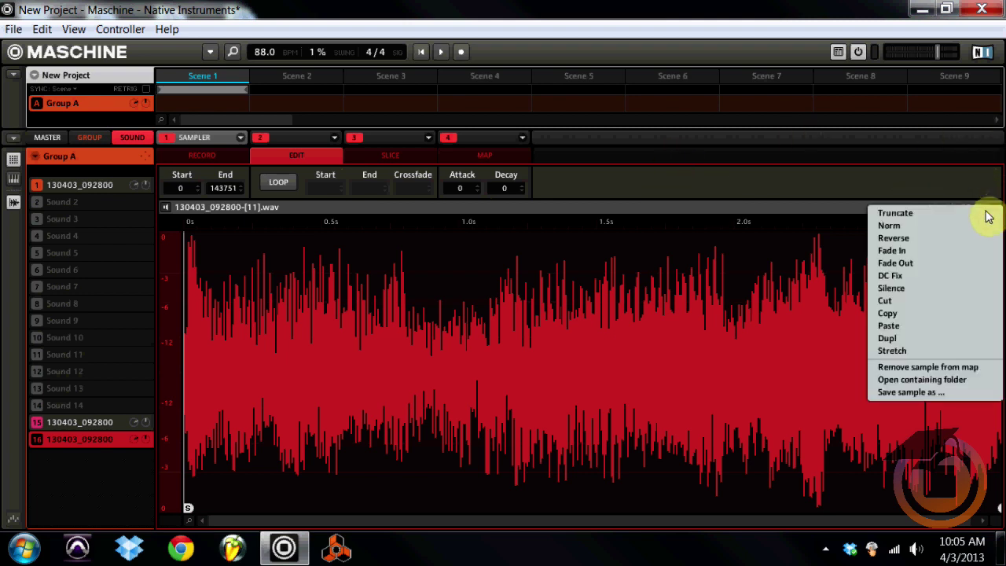
{"action": "left_click", "coordinate": [900, 352]}
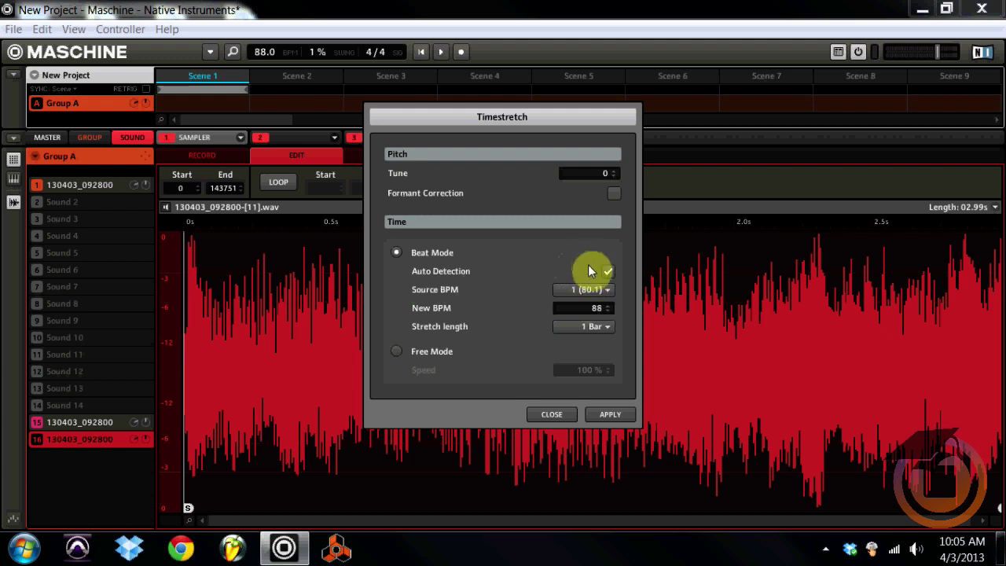
{"action": "left_click", "coordinate": [397, 351]}
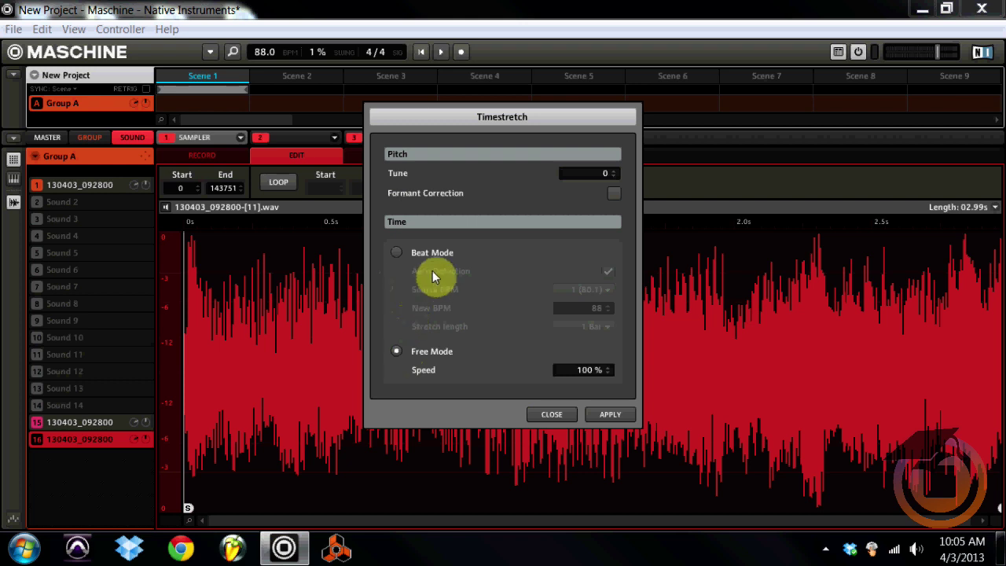
{"action": "left_click", "coordinate": [396, 252]}
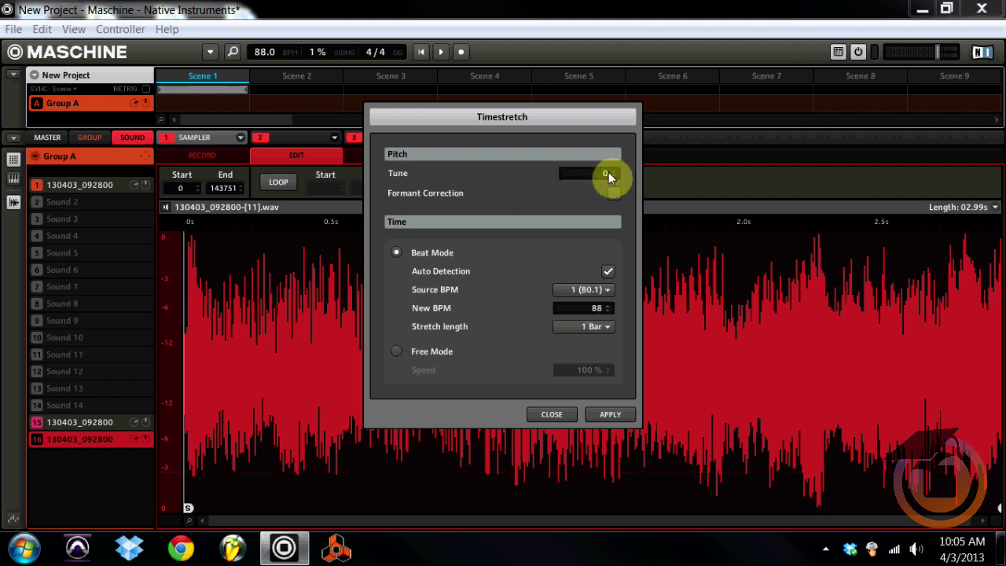
{"action": "left_click_drag", "start_coordinate": [606, 175], "coordinate": [606, 160]}
Apply the timestretch and play back the resulting 2.72-second [13].wav sample.
{"action": "left_click", "coordinate": [611, 414]}
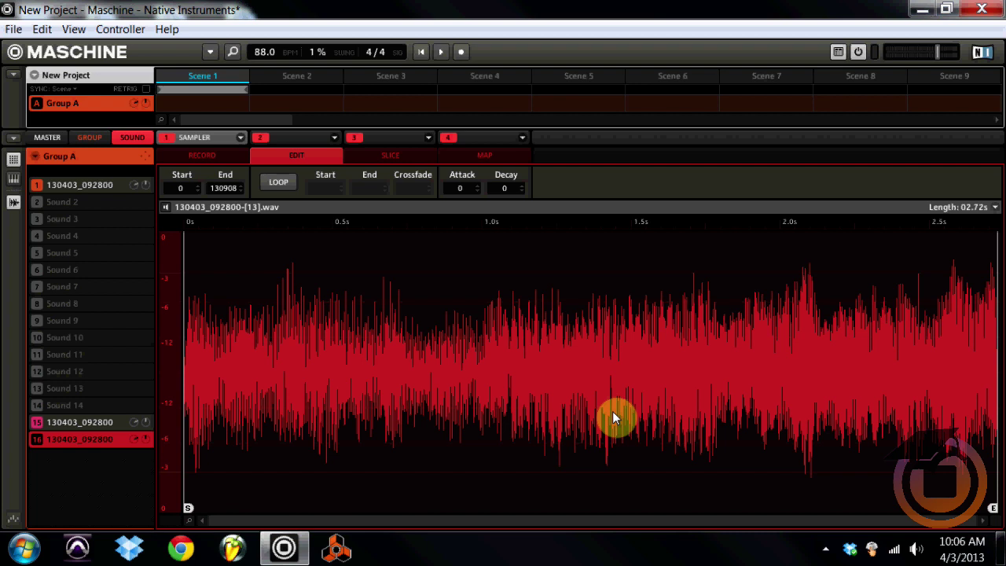
{"action": "key", "text": "space"}
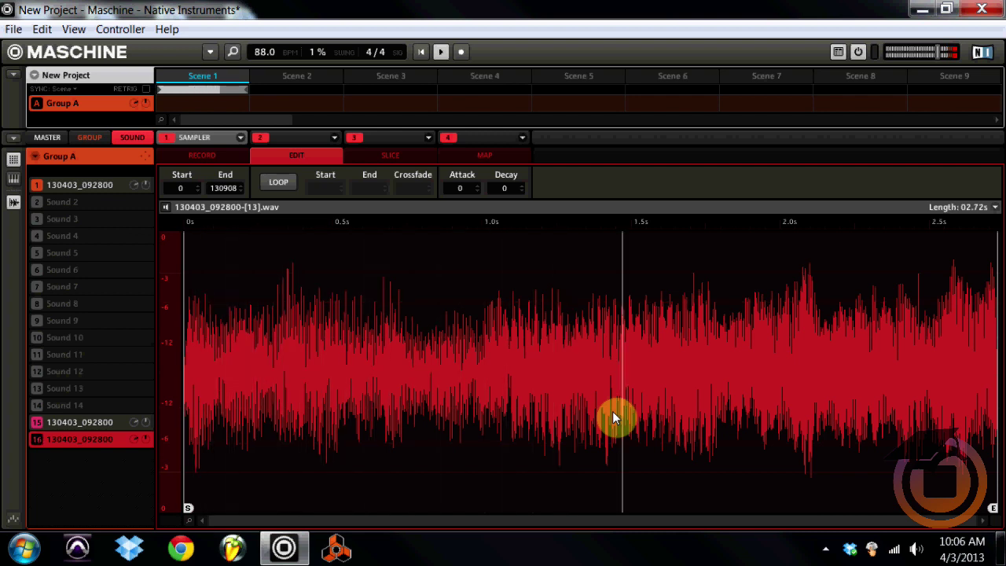
{"action": "key", "text": "space"}
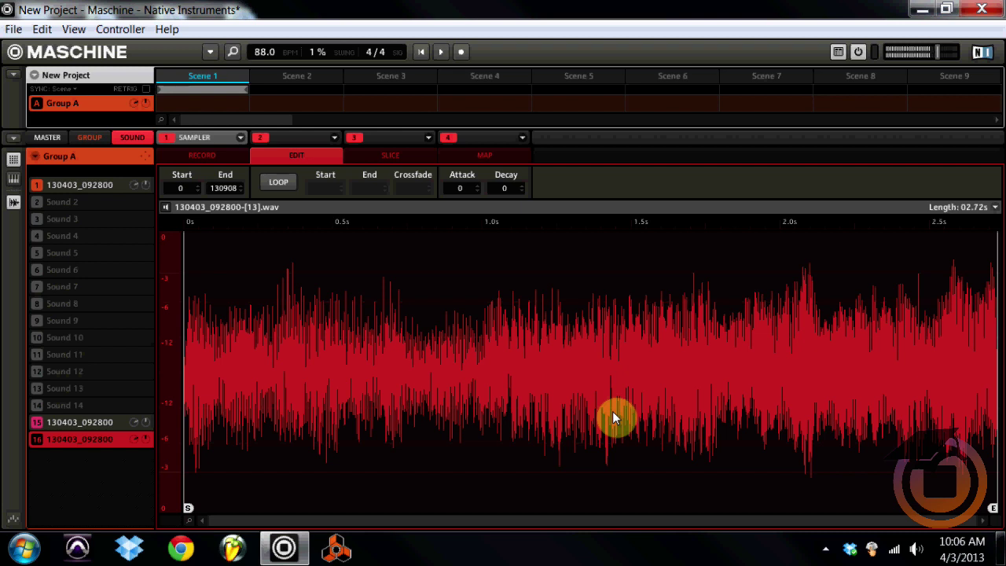
Stretch slot 15's sample from 81.9 to 88 BPM with Tune +5 and apply.
{"action": "left_click", "coordinate": [74, 423]}
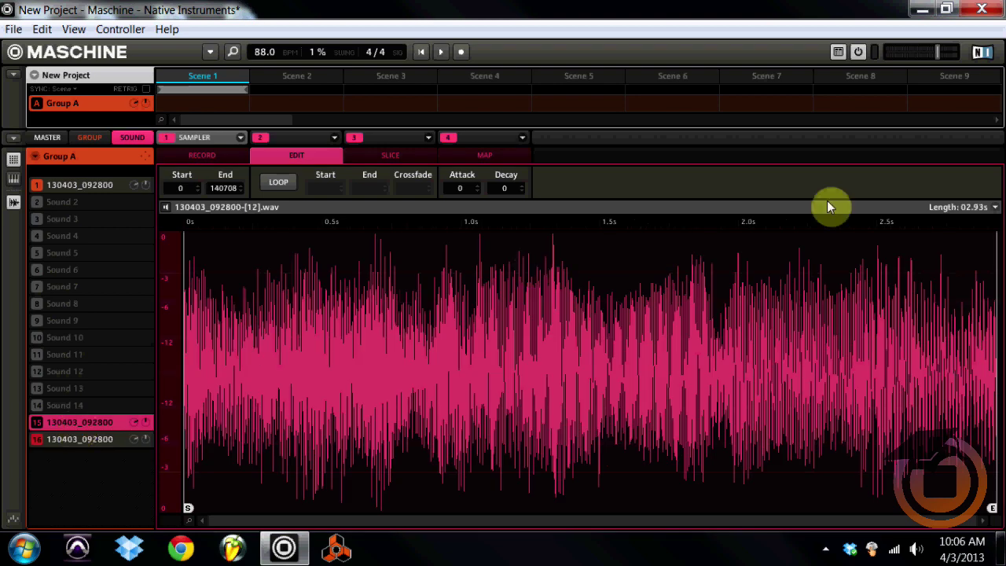
{"action": "left_click", "coordinate": [994, 208]}
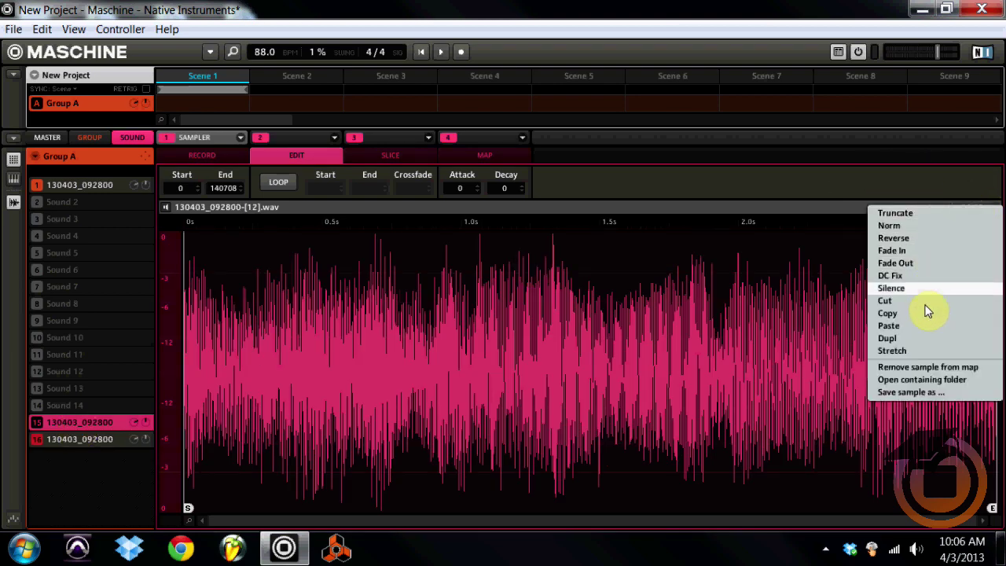
{"action": "left_click", "coordinate": [915, 351]}
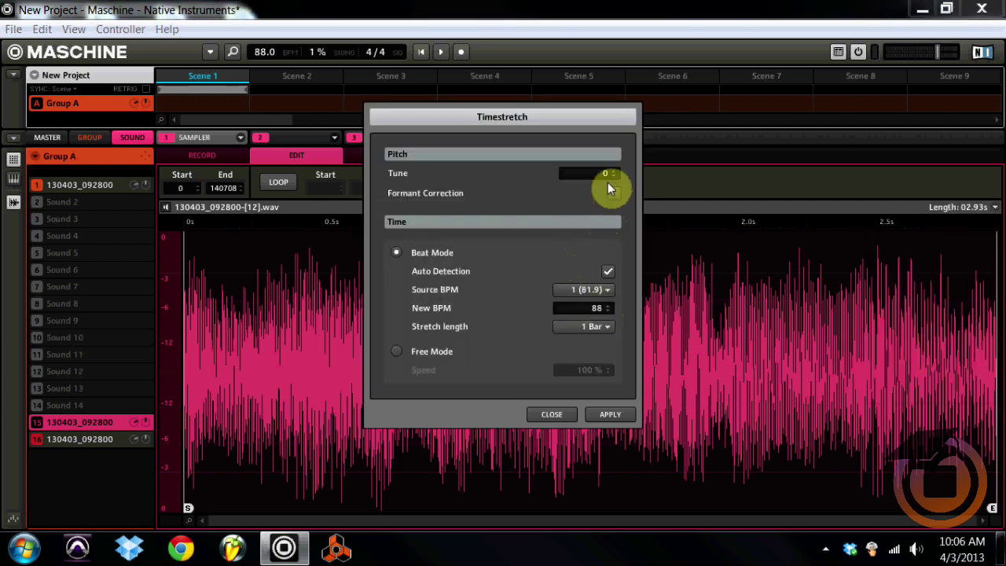
{"action": "left_click_drag", "start_coordinate": [614, 173], "coordinate": [614, 198]}
{"action": "left_click_drag", "start_coordinate": [602, 173], "coordinate": [602, 178]}
{"action": "left_click", "coordinate": [603, 415]}
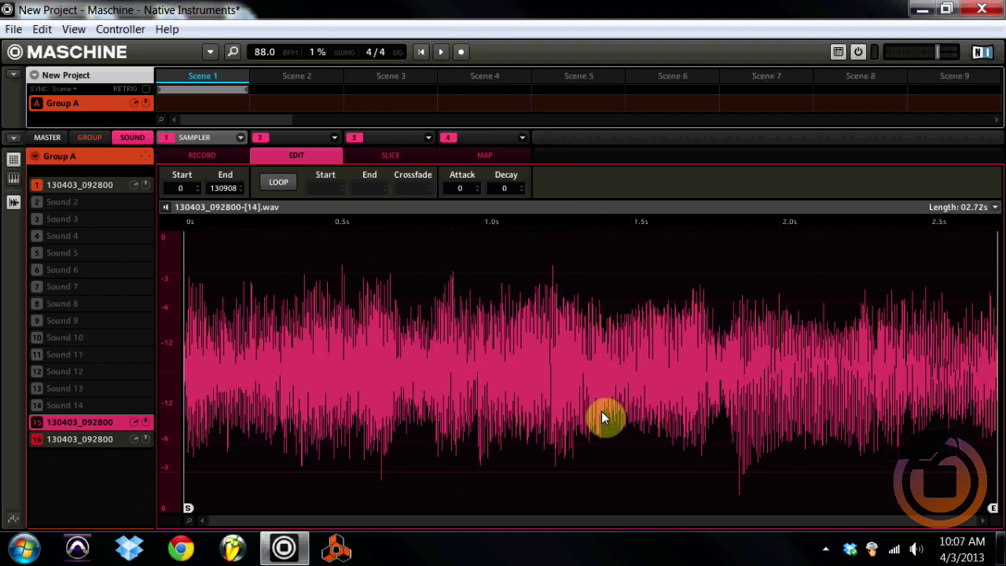
{"action": "key", "text": "space"}
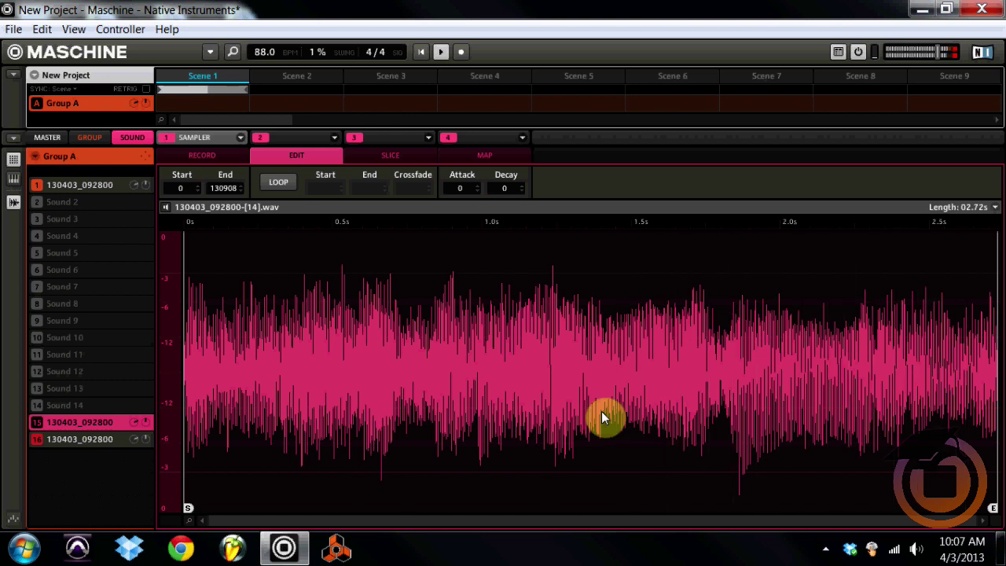
{"action": "key", "text": "space"}
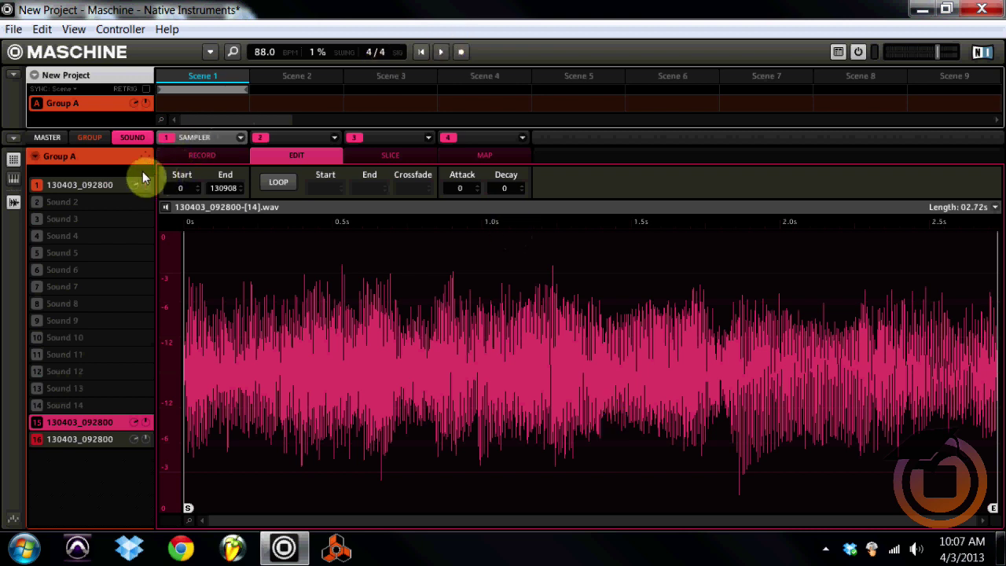
Slice the stretched slot 15 sample into 8 Split-mode slices instead of 16, and apply.
{"action": "left_click", "coordinate": [98, 184]}
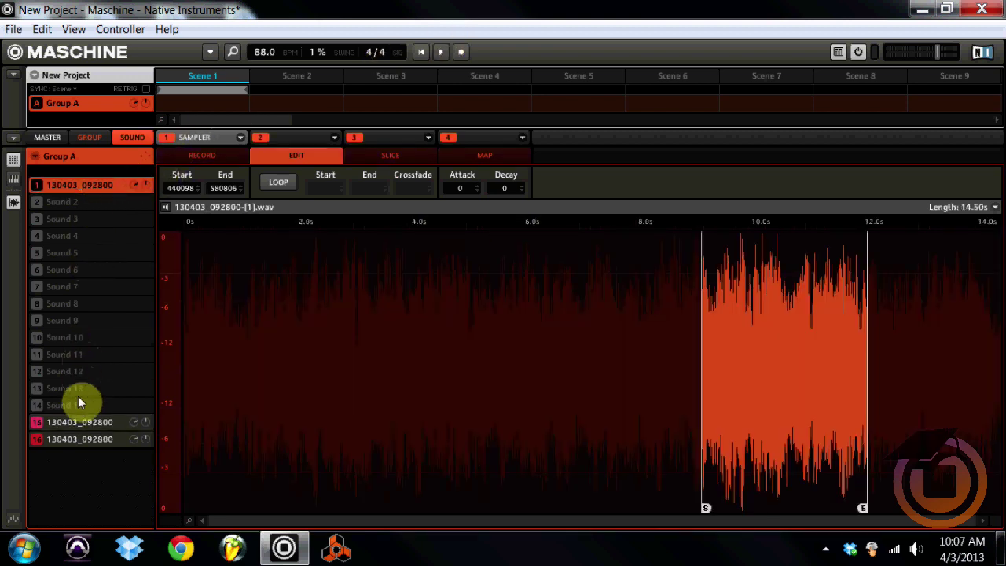
{"action": "left_click", "coordinate": [77, 422]}
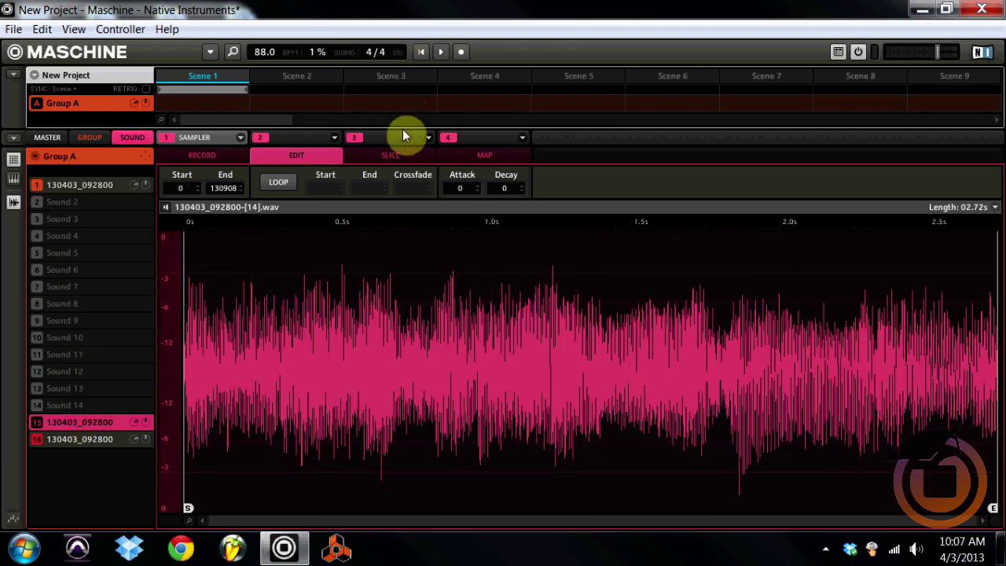
{"action": "left_click", "coordinate": [402, 151]}
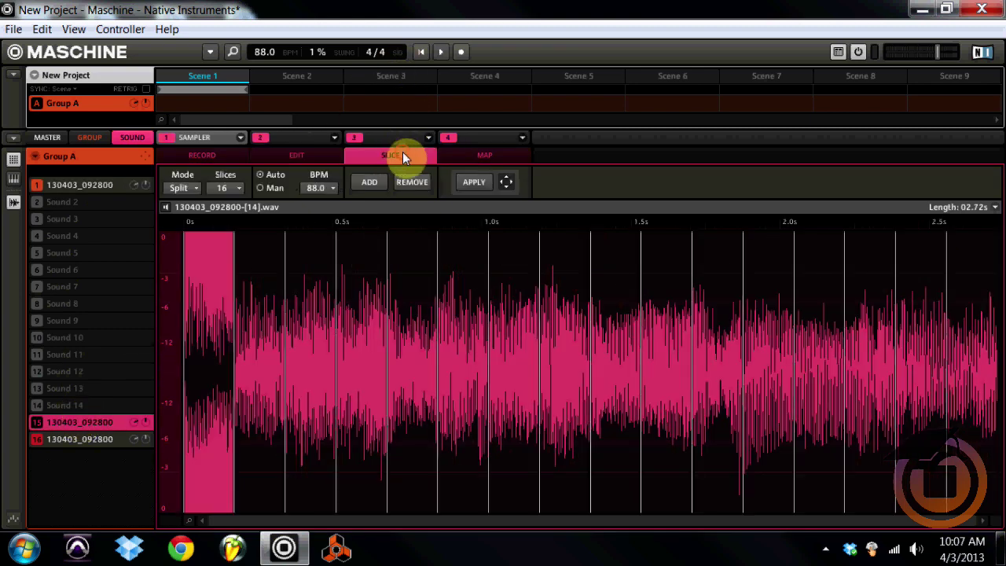
{"action": "left_click", "coordinate": [237, 188]}
{"action": "left_click", "coordinate": [237, 202]}
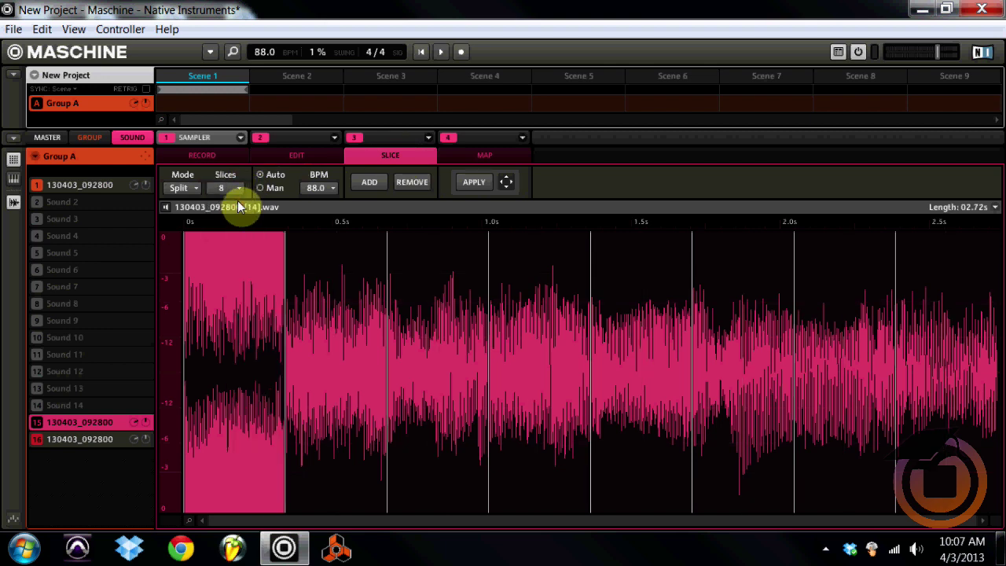
{"action": "left_click", "coordinate": [472, 182]}
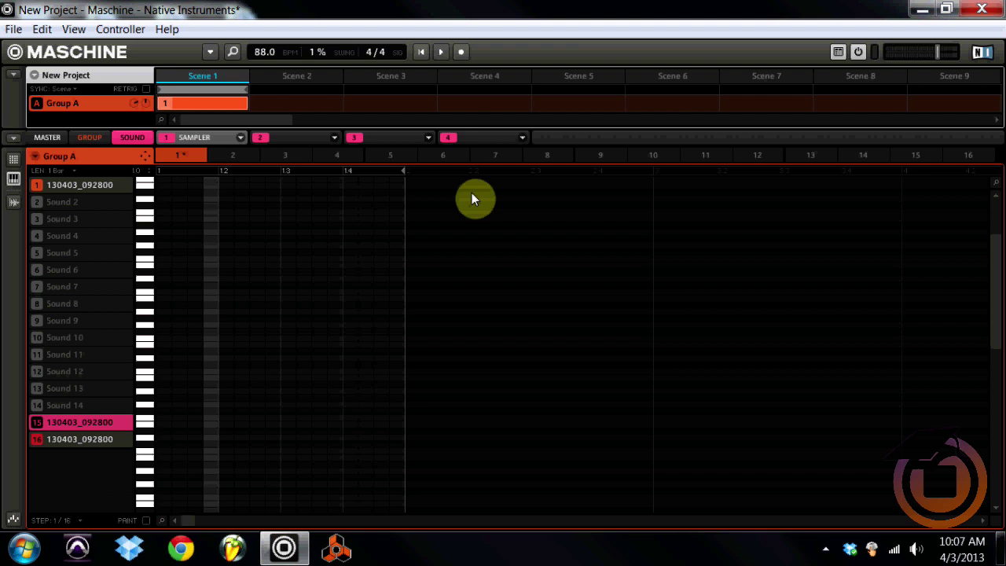
{"action": "key", "text": "space"}
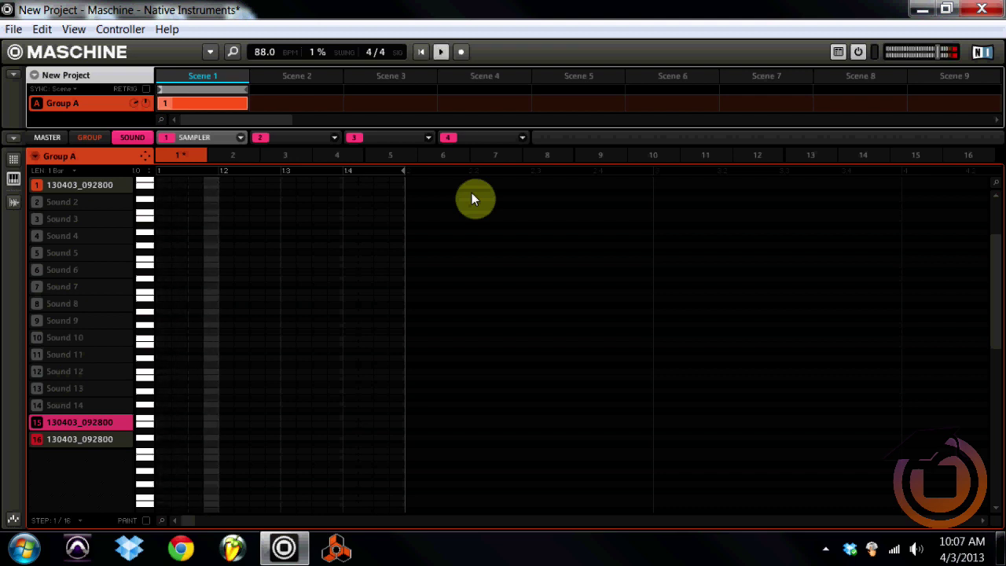